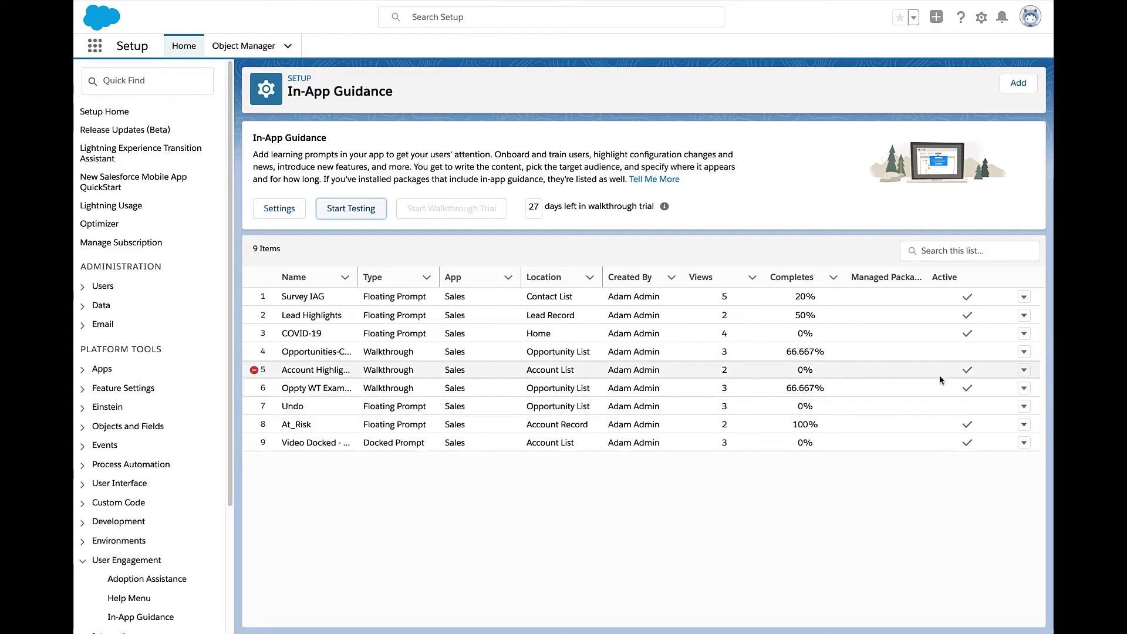
Step: Start testing the walkthrough and advance it to step 3 of 4, 'Update your Details inline'
left_click(1025, 370)
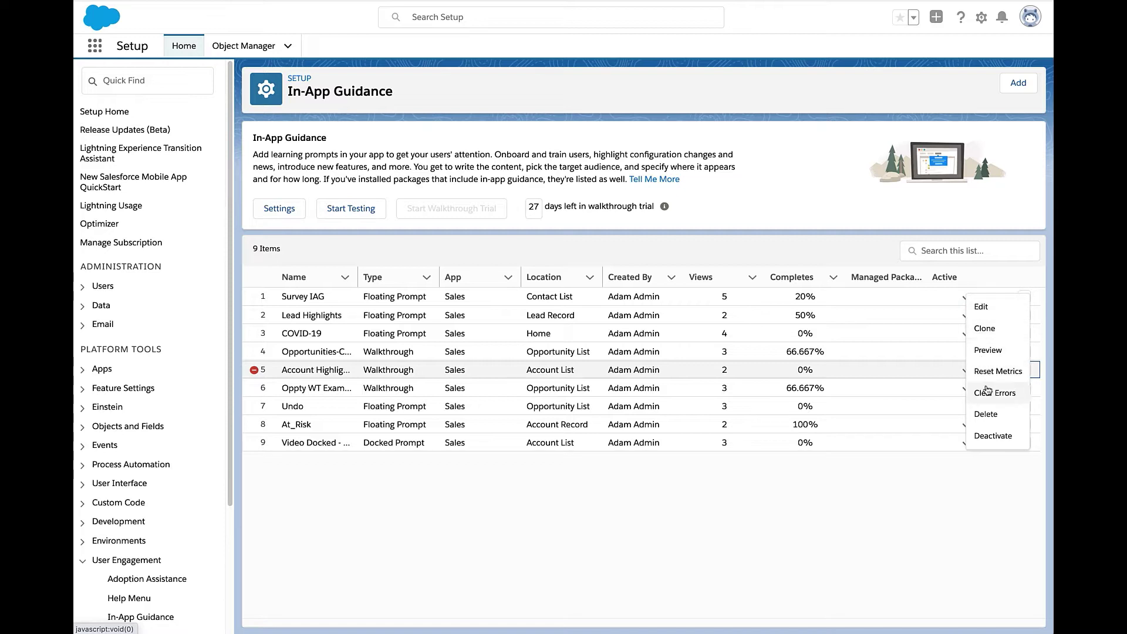
left_click(957, 480)
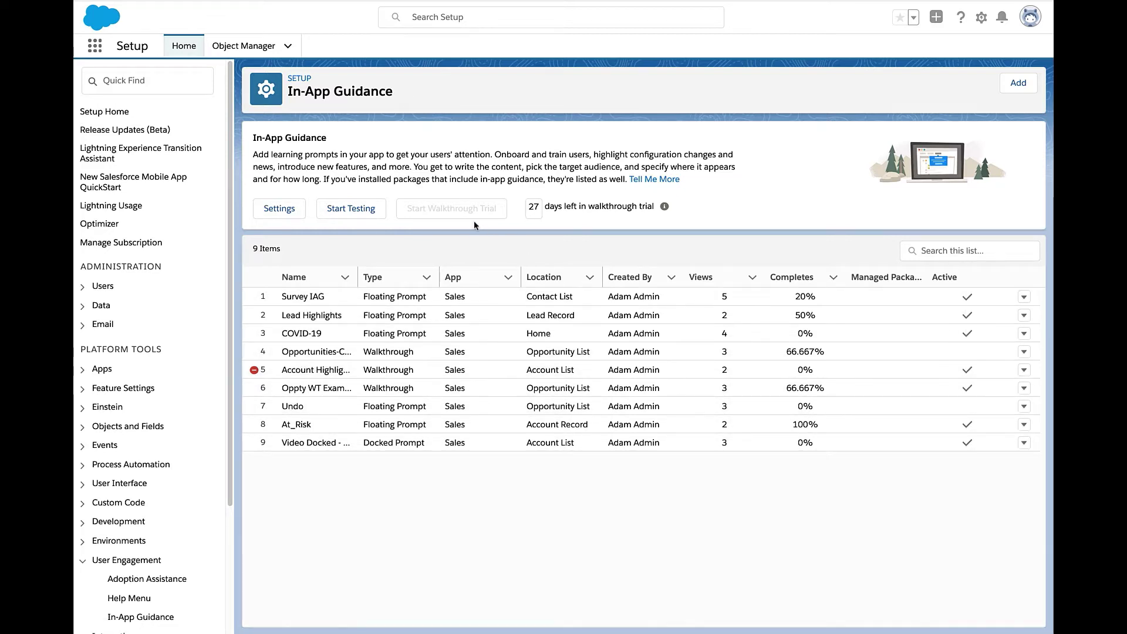
left_click(359, 210)
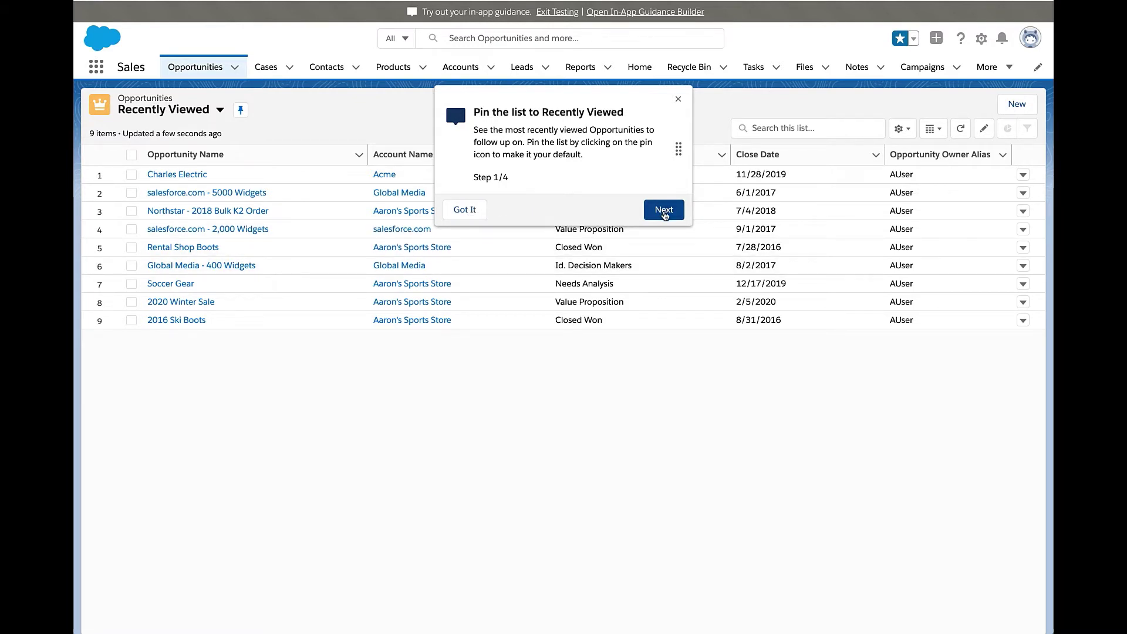
left_click(664, 211)
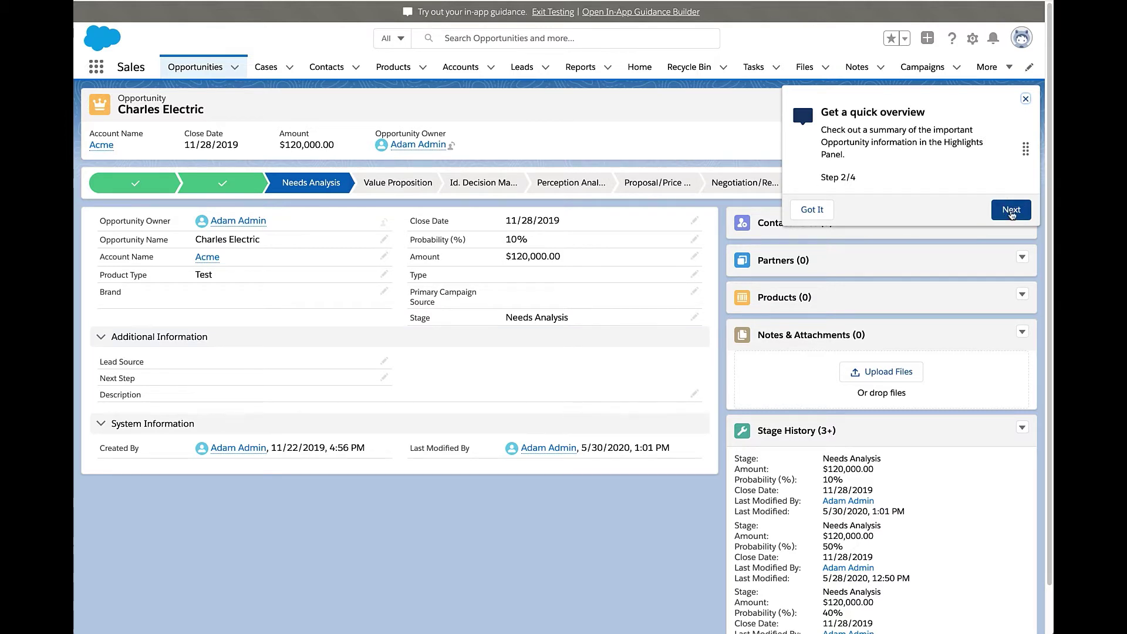
left_click(1011, 211)
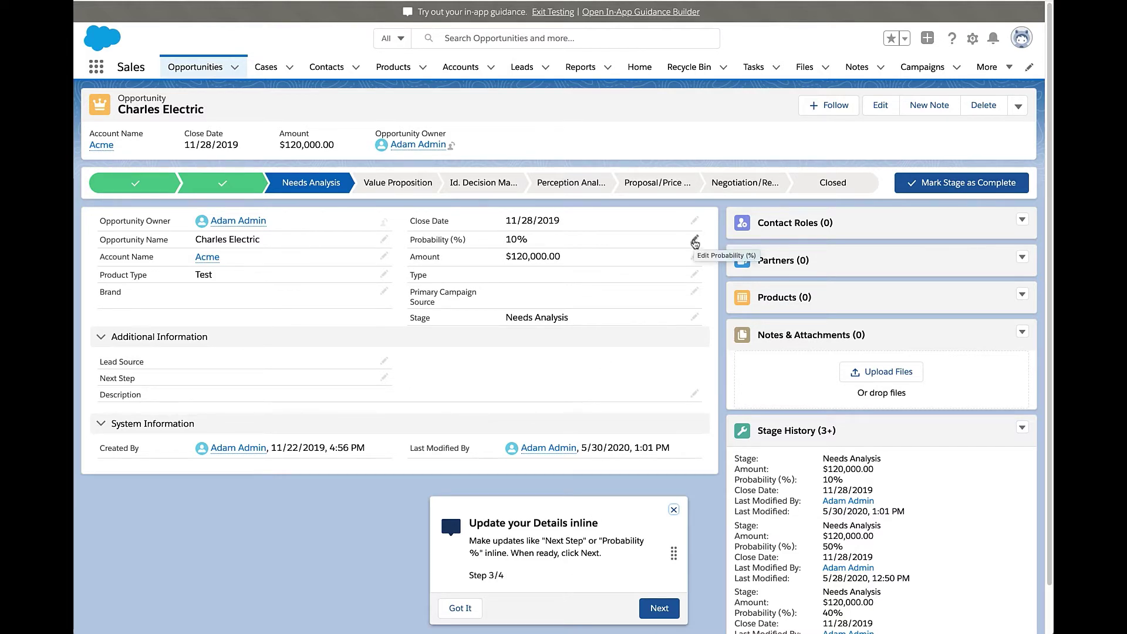
Step: Set the Charles Electric opportunity's Probability to 20% and move the step 3 prompt higher
left_click(695, 242)
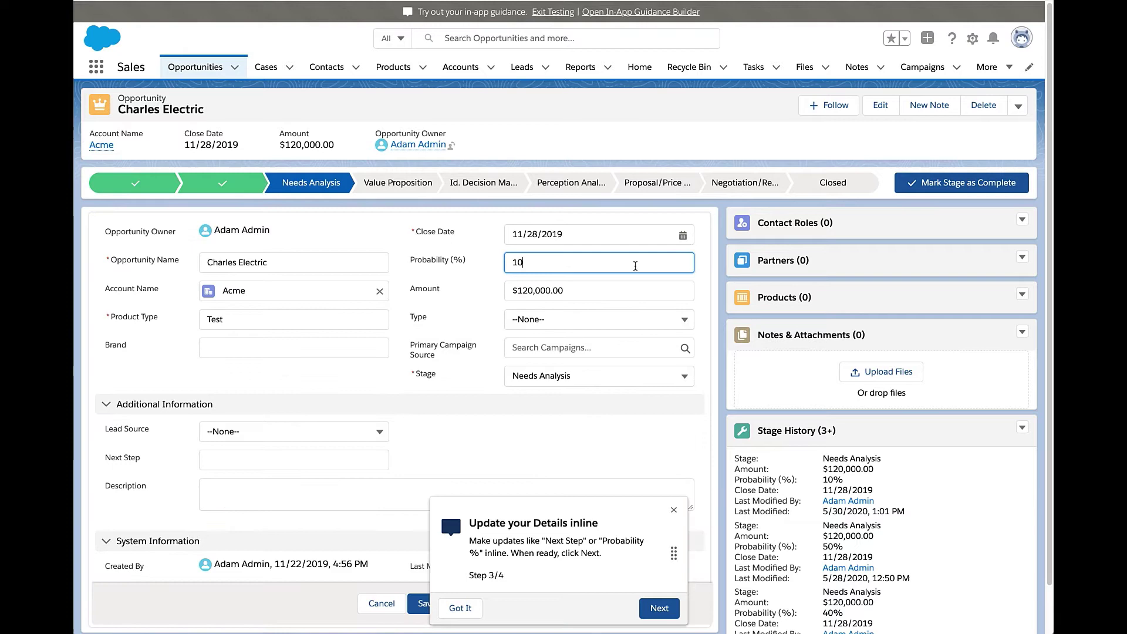
key("BackSpace")
key("BackSpace")
left_click(419, 608)
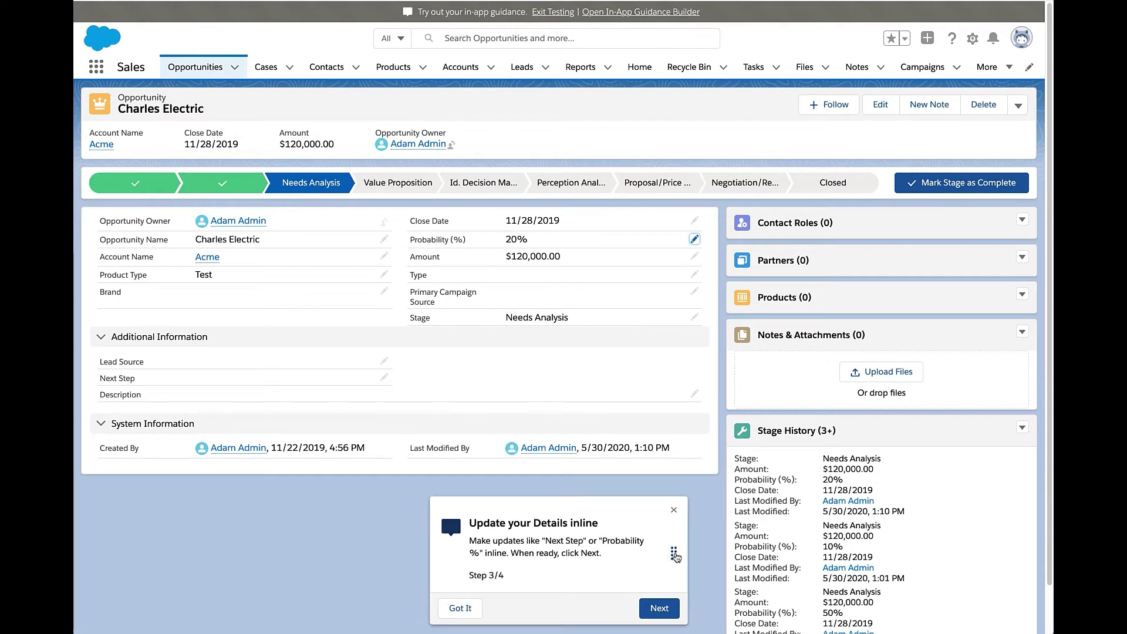
left_click_drag(669, 557, 719, 395)
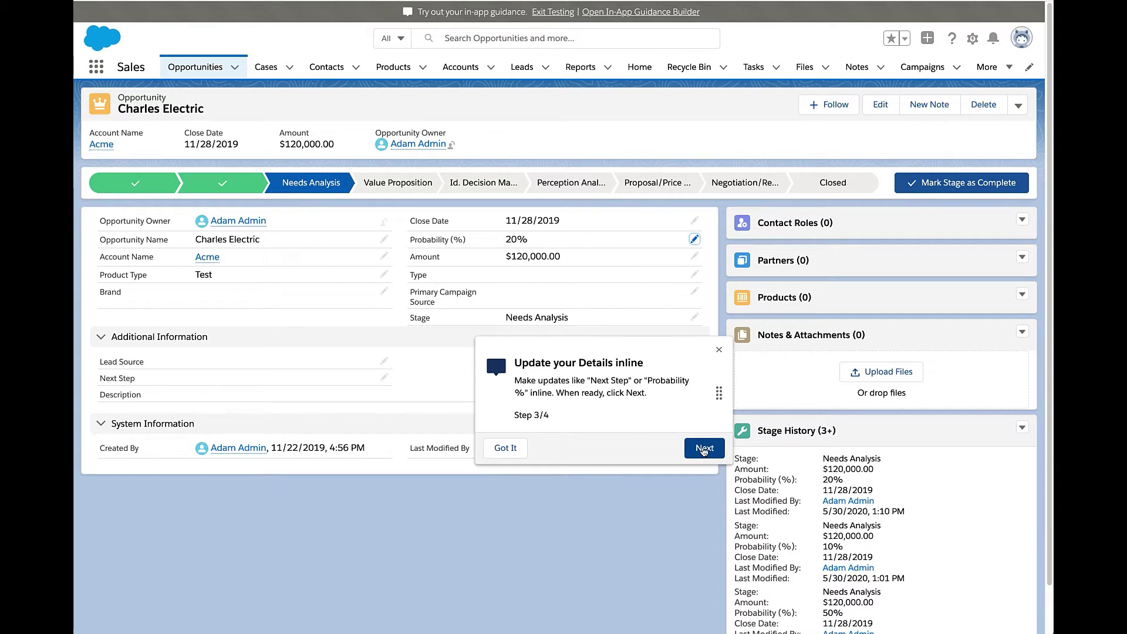
Step: Advance to the final Always Follow Up! step and play, then pause, its video
left_click(704, 449)
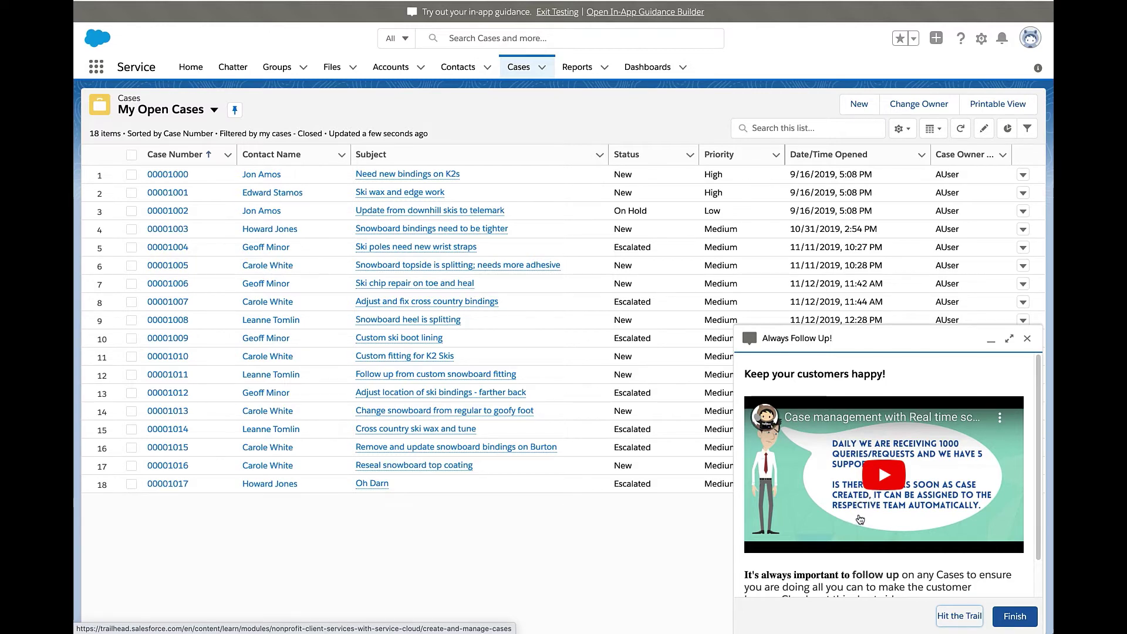
left_click(889, 482)
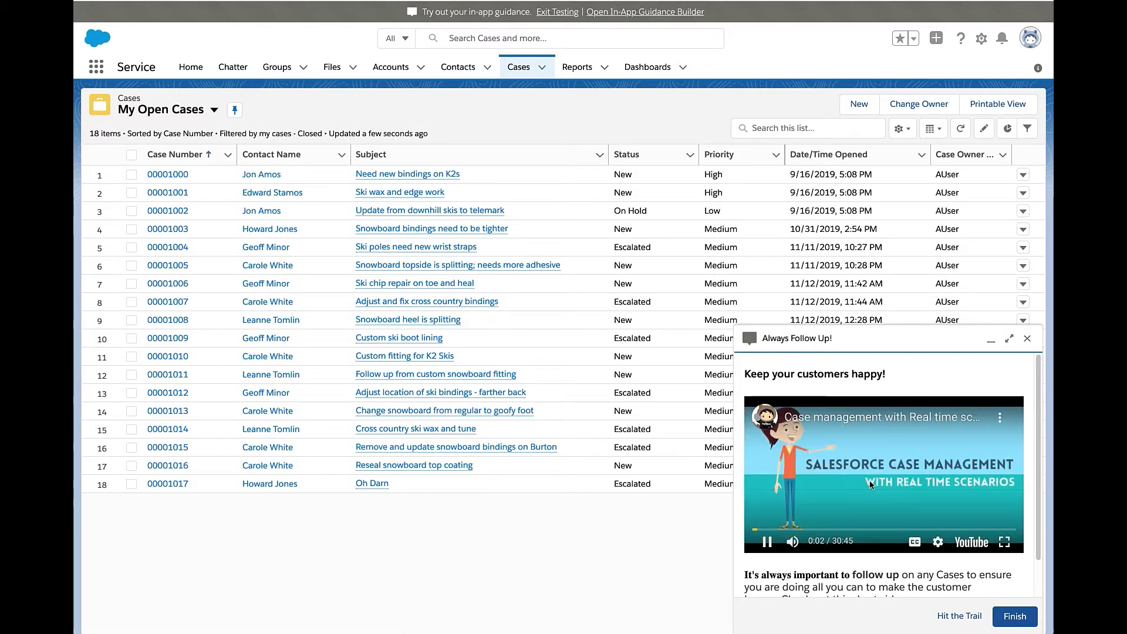
left_click(768, 541)
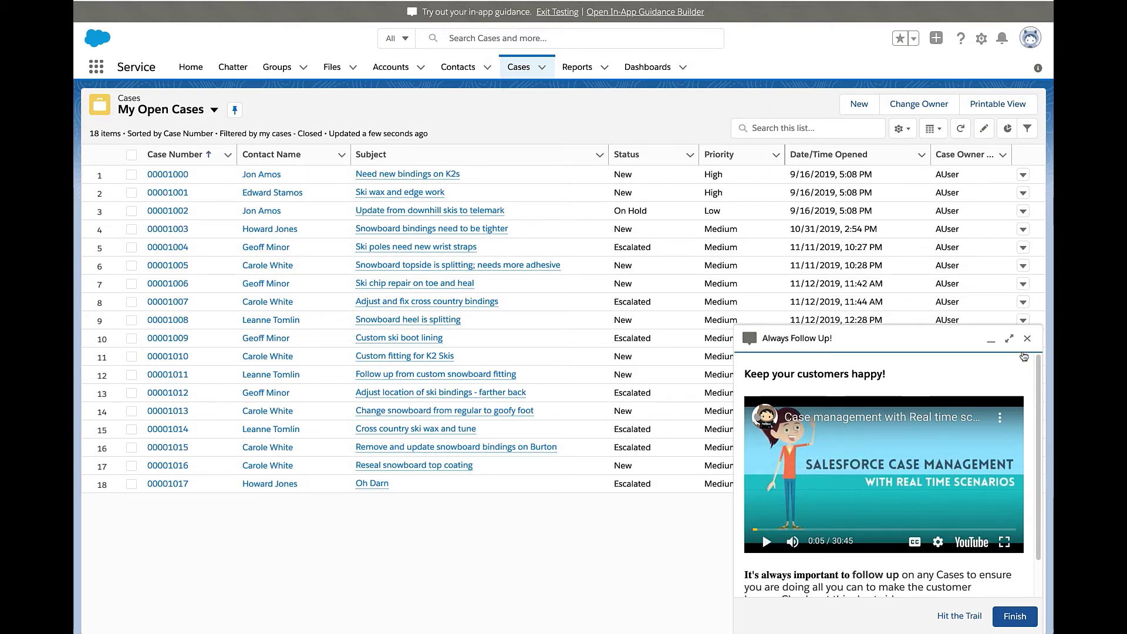
Step: Enlarge the Always Follow Up! prompt, then minimize it to reveal the My Open Cases list
left_click(1009, 338)
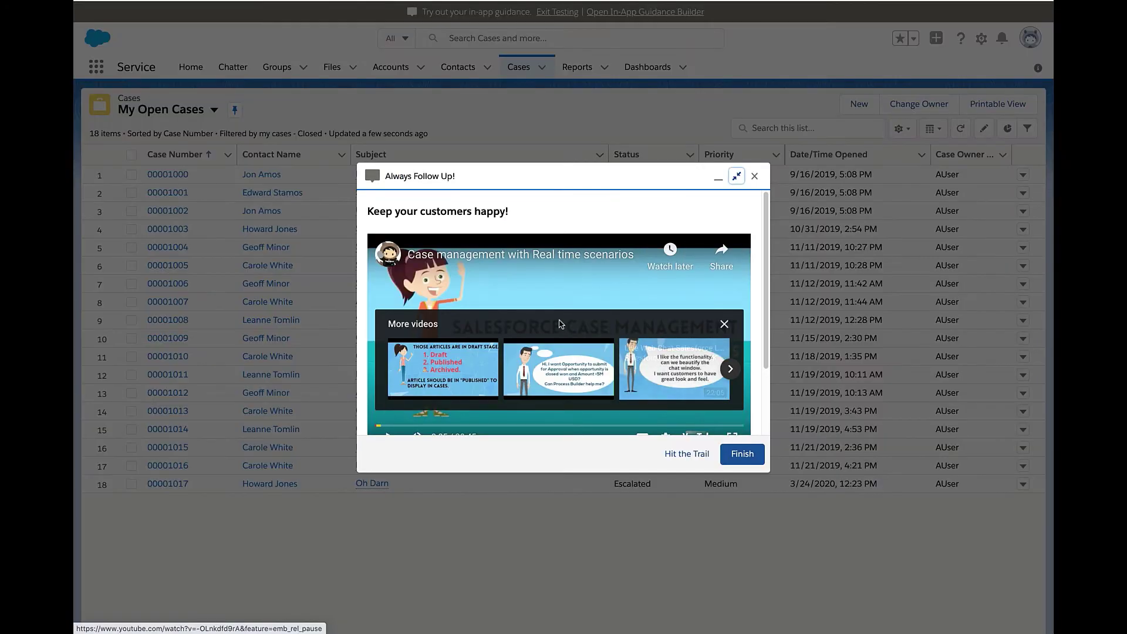
scroll(560, 322, "down", 3)
scroll(560, 323, "up", 3)
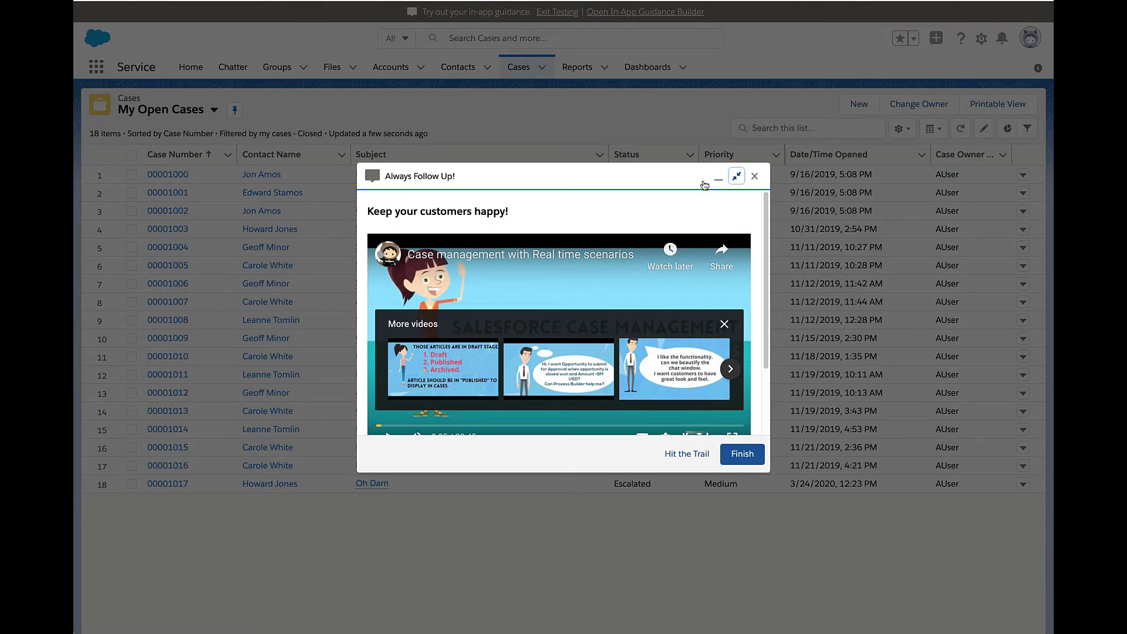
left_click(736, 176)
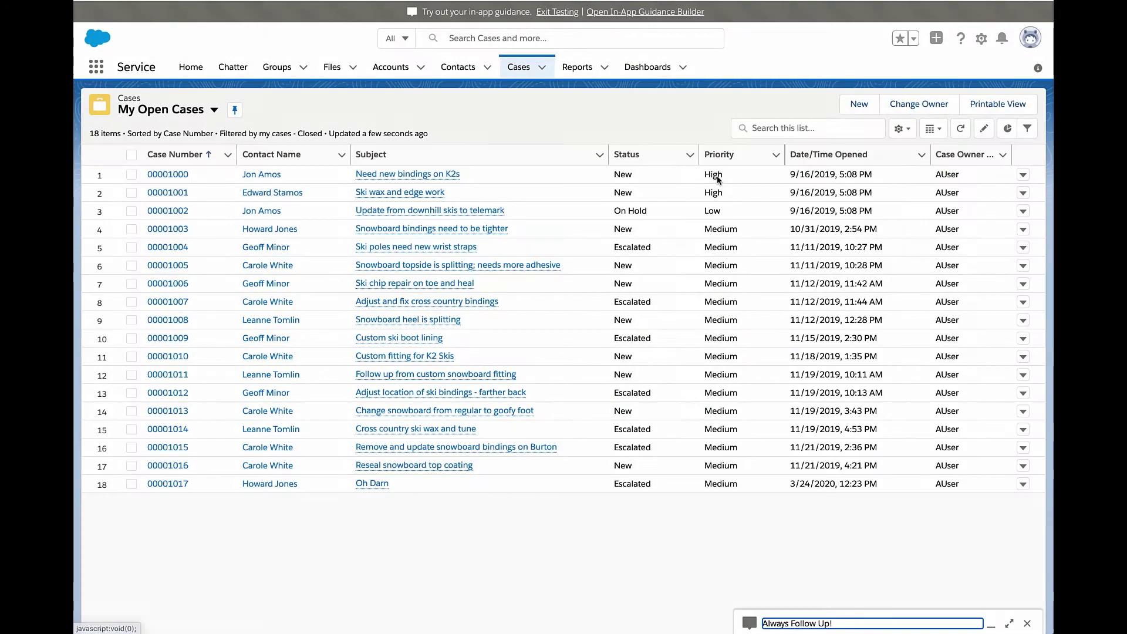
Step: Expand the docked Always Follow Up! prompt again
left_click(947, 621)
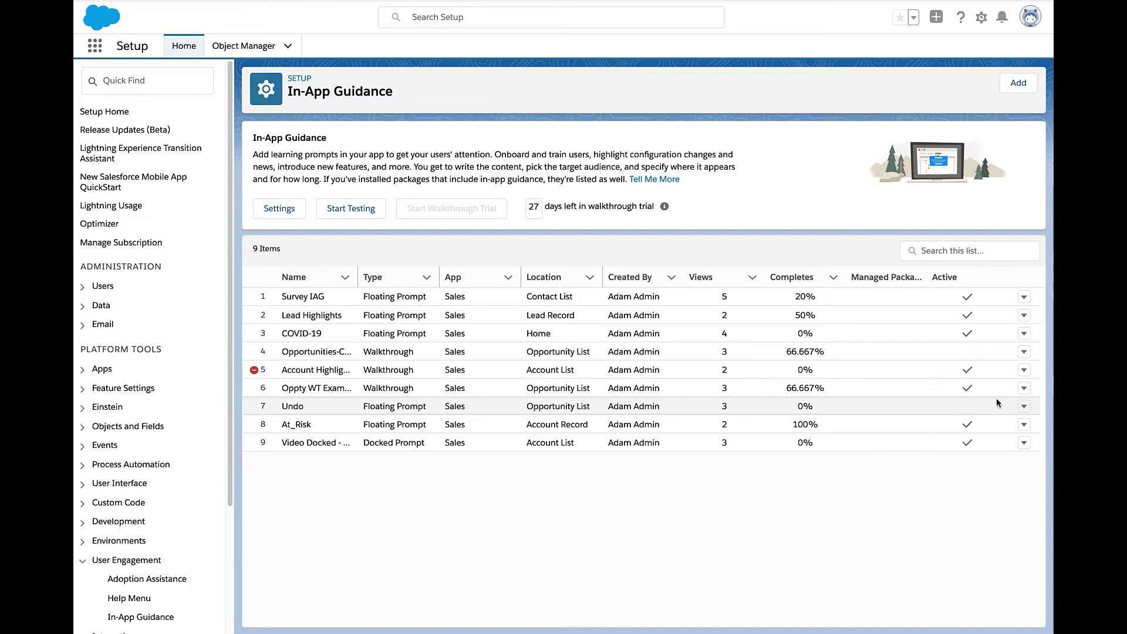
Step: Edit the Oppty WT Example 2 walkthrough in the builder and jump to its docked step 4
left_click(1023, 389)
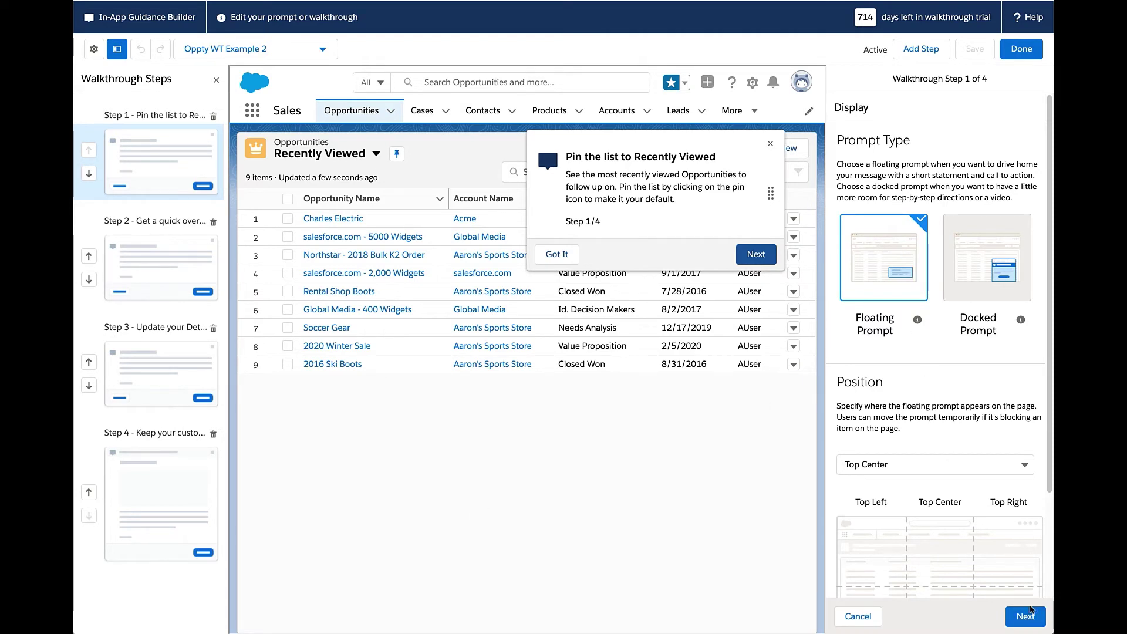
left_click(1026, 617)
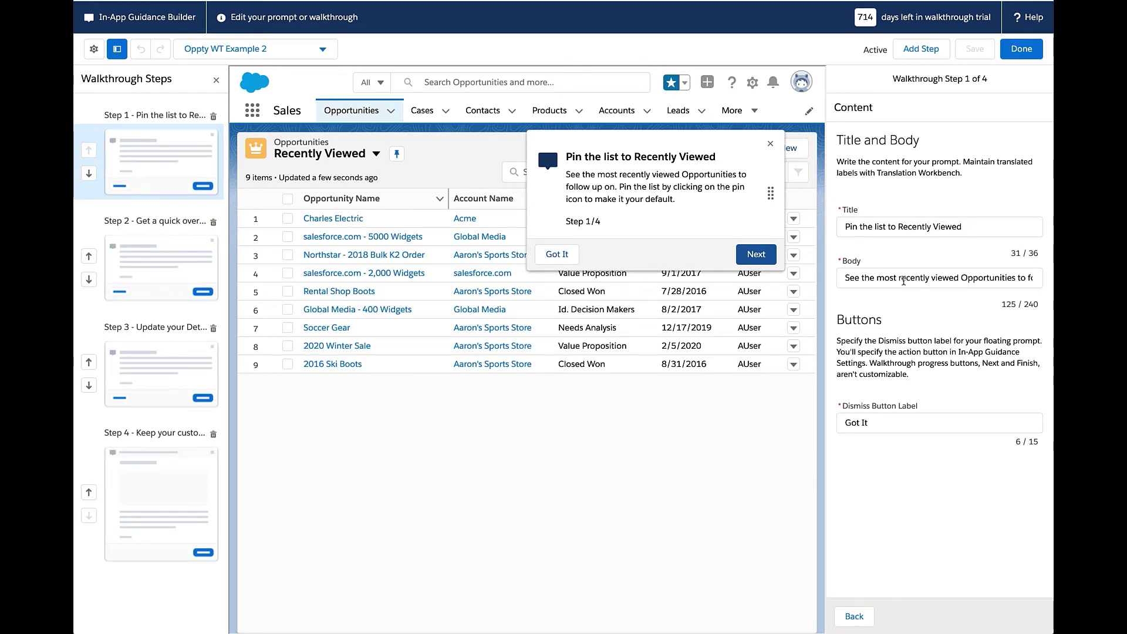
left_click(156, 493)
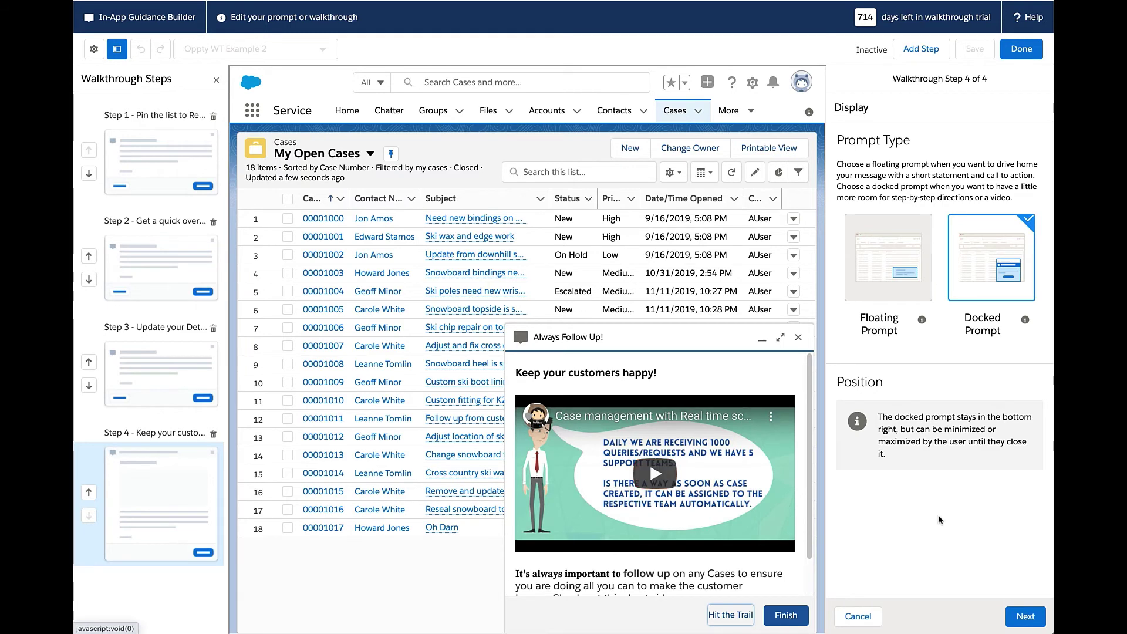
Step: Review step 4's video URL and body text, then insert a new step after step 3
left_click(1028, 618)
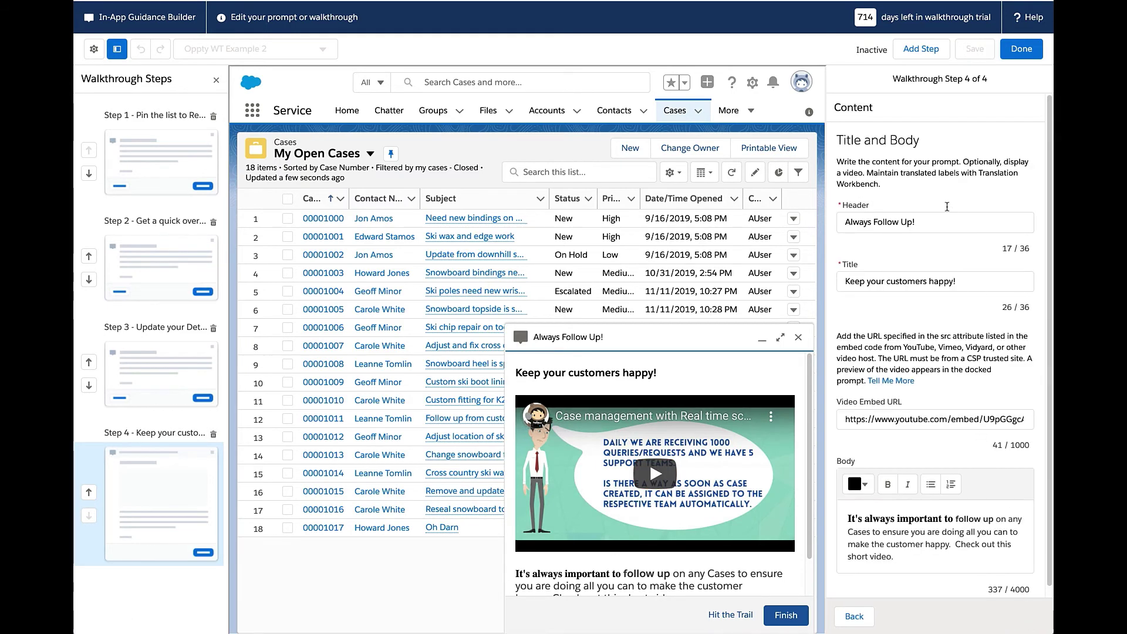
left_click(1004, 419)
left_click(910, 551)
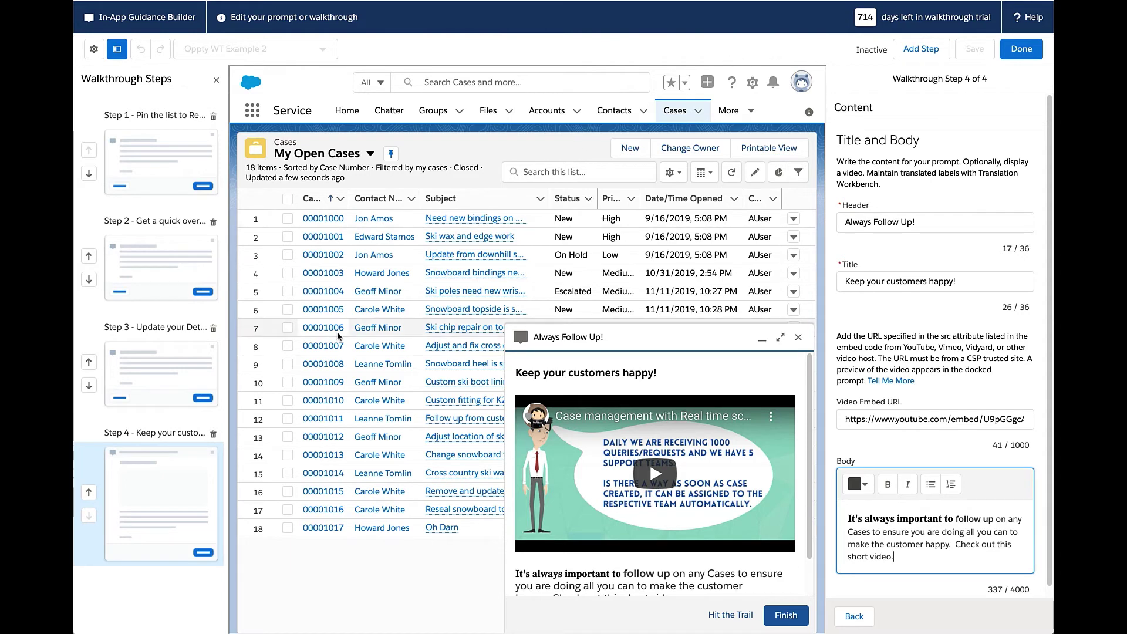
left_click(147, 379)
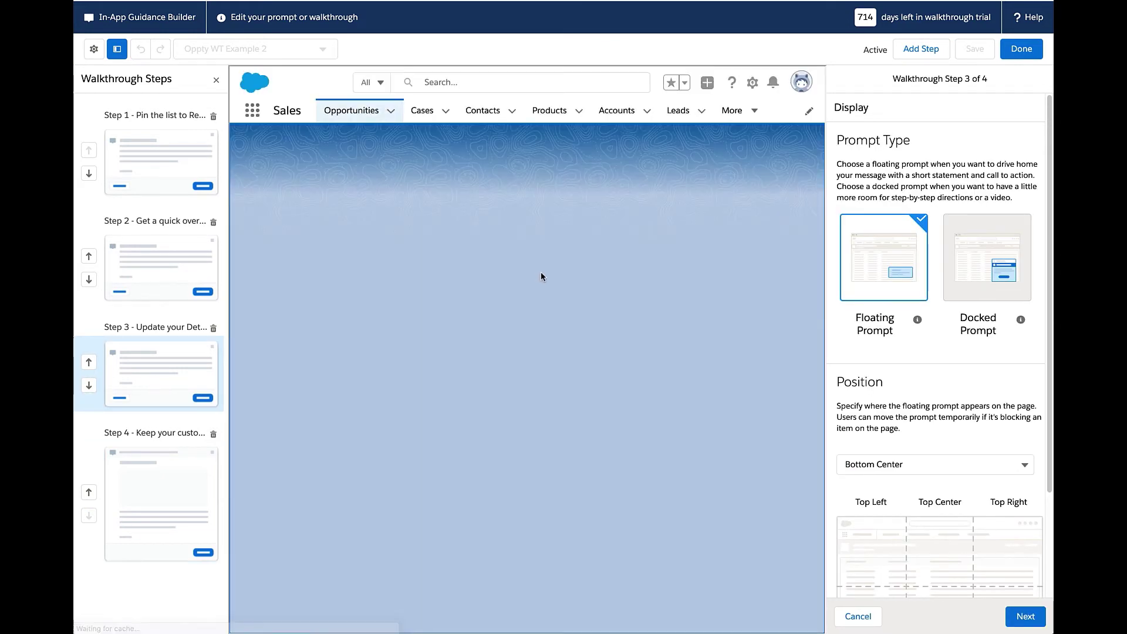
left_click(912, 53)
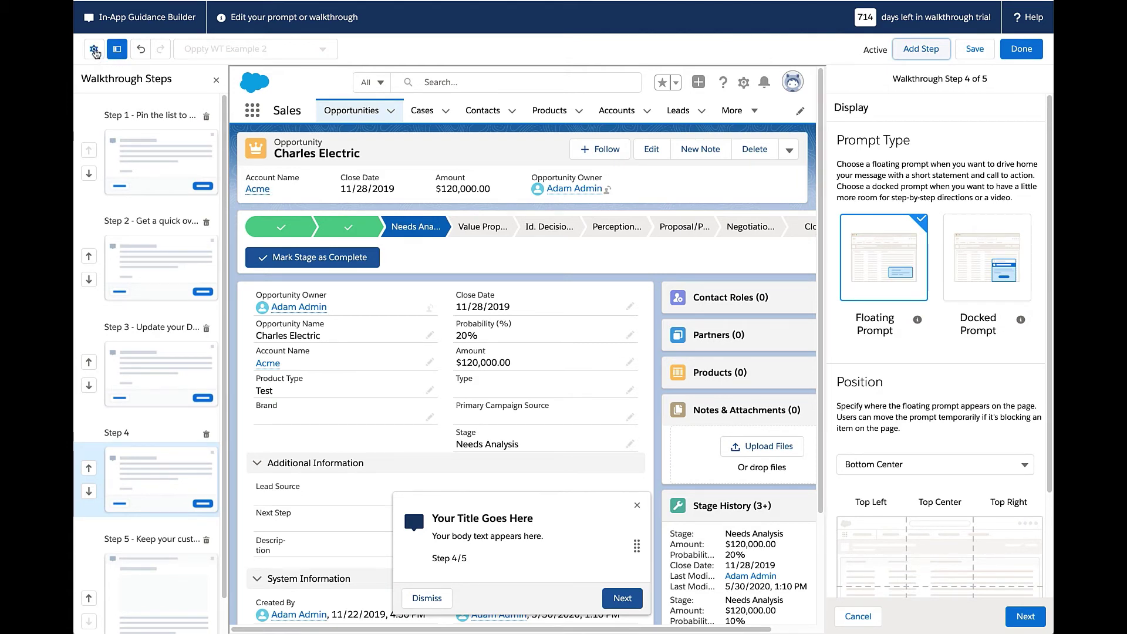
Step: Step through the guidance settings to Details, keeping no profile or permission restrictions
left_click(94, 50)
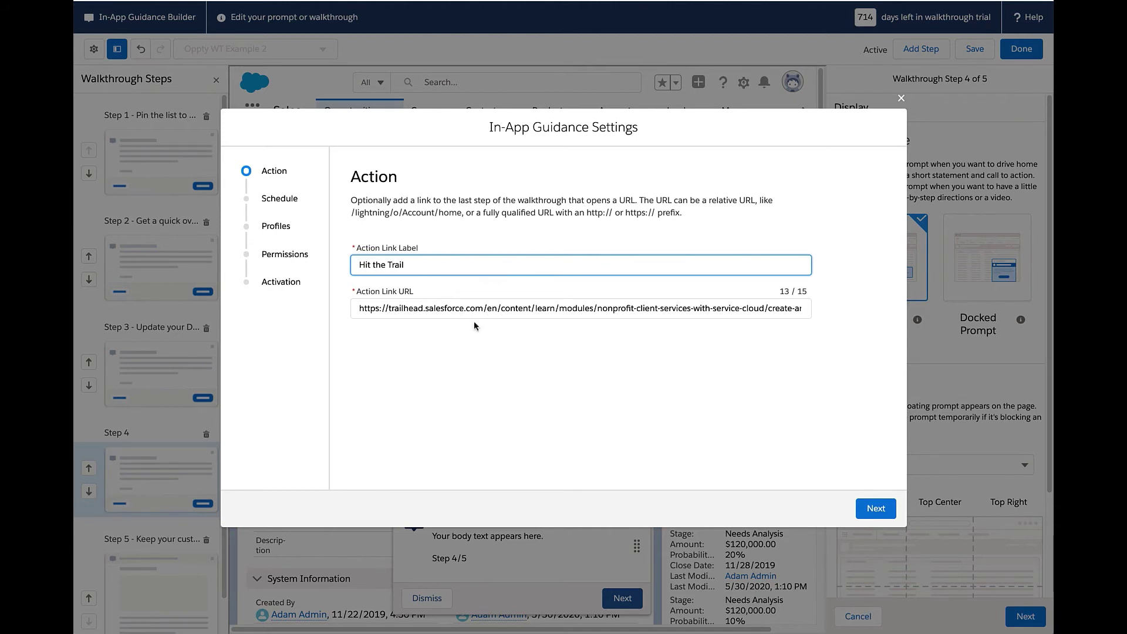
left_click(877, 512)
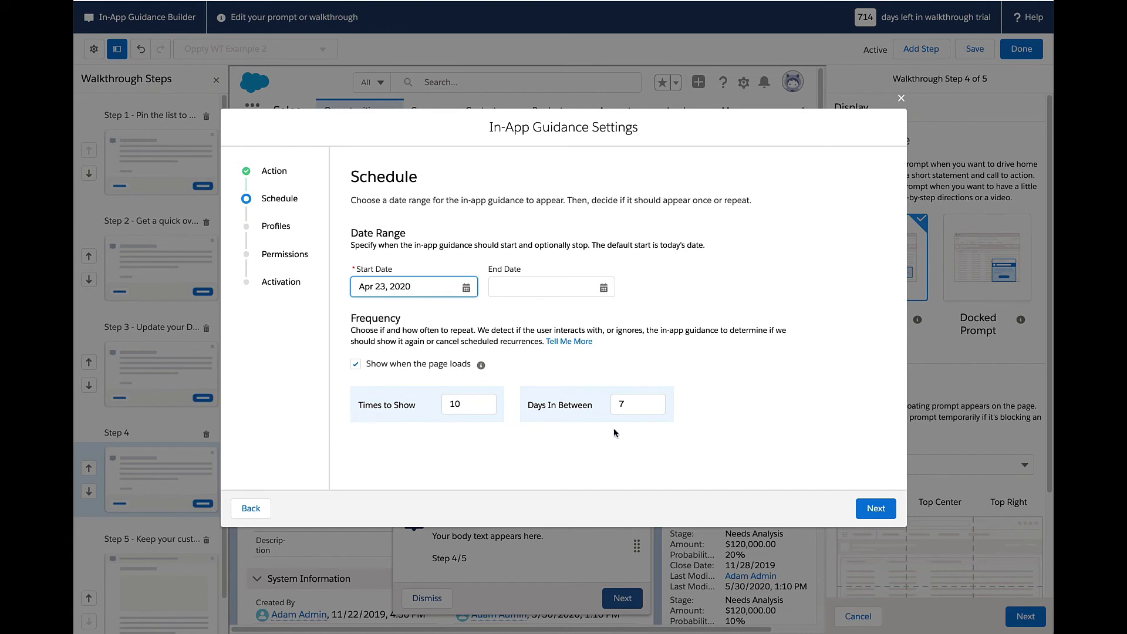
left_click(876, 510)
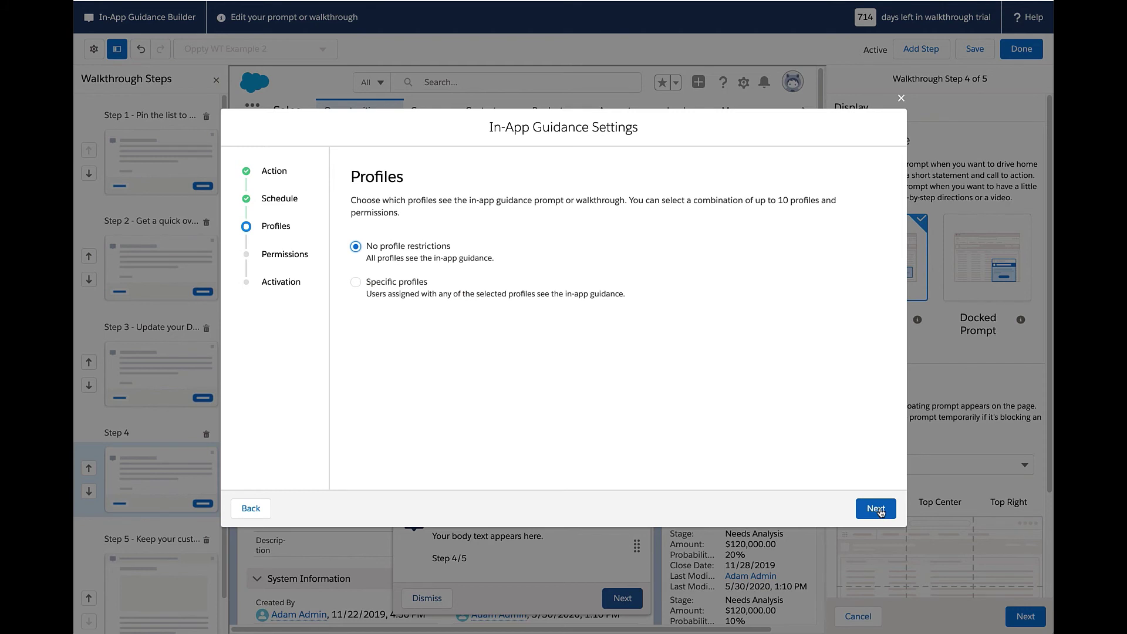
left_click(879, 513)
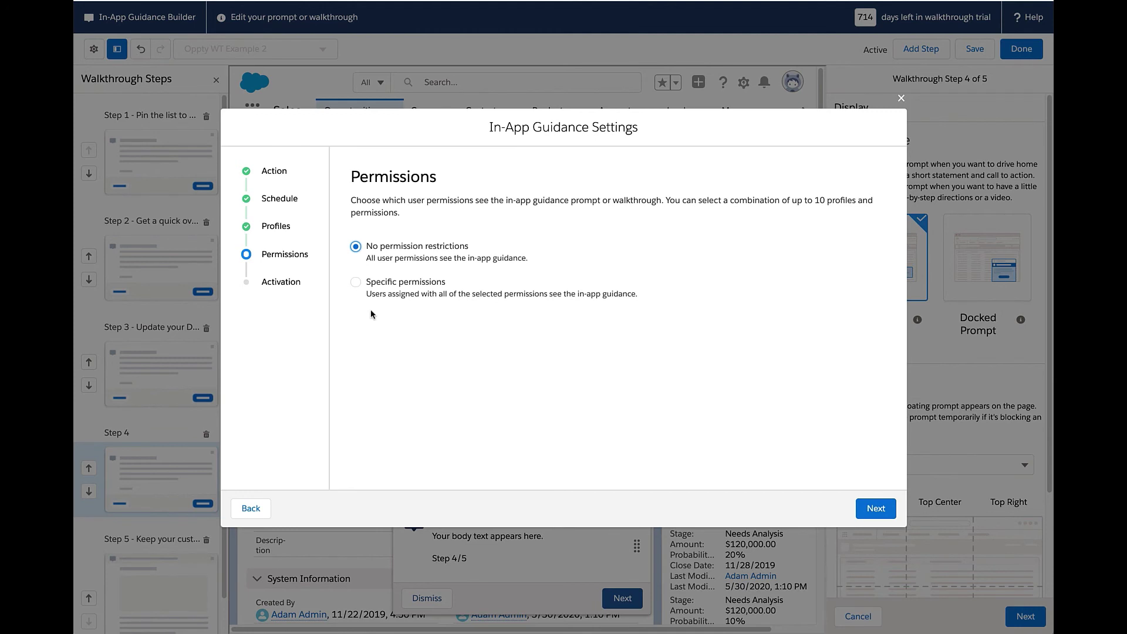
left_click(357, 283)
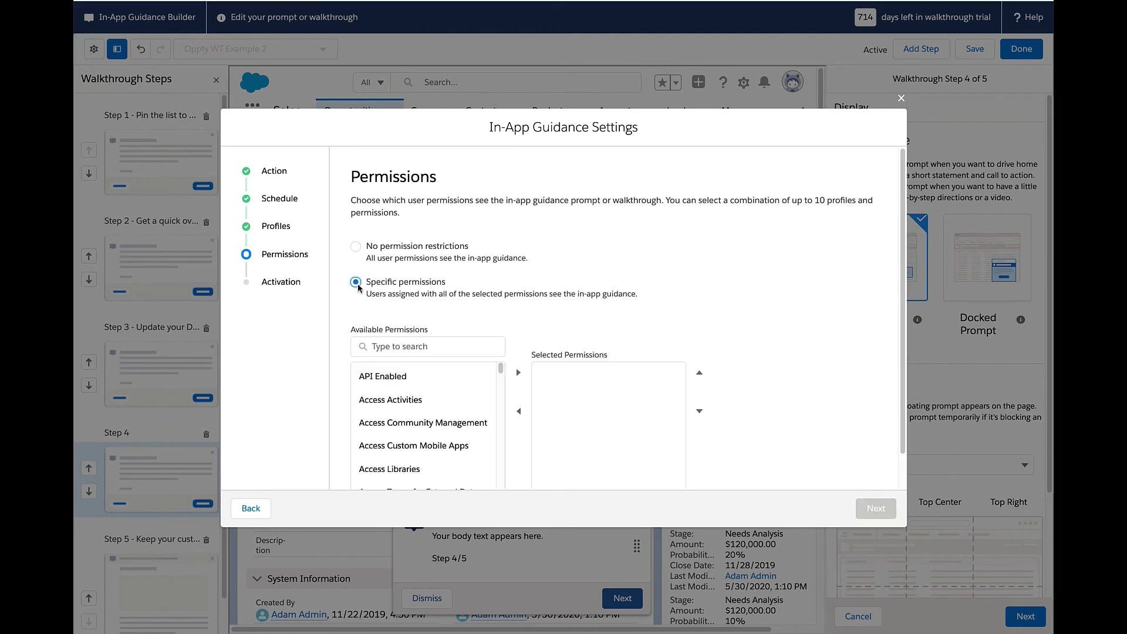
left_click(355, 246)
left_click(875, 509)
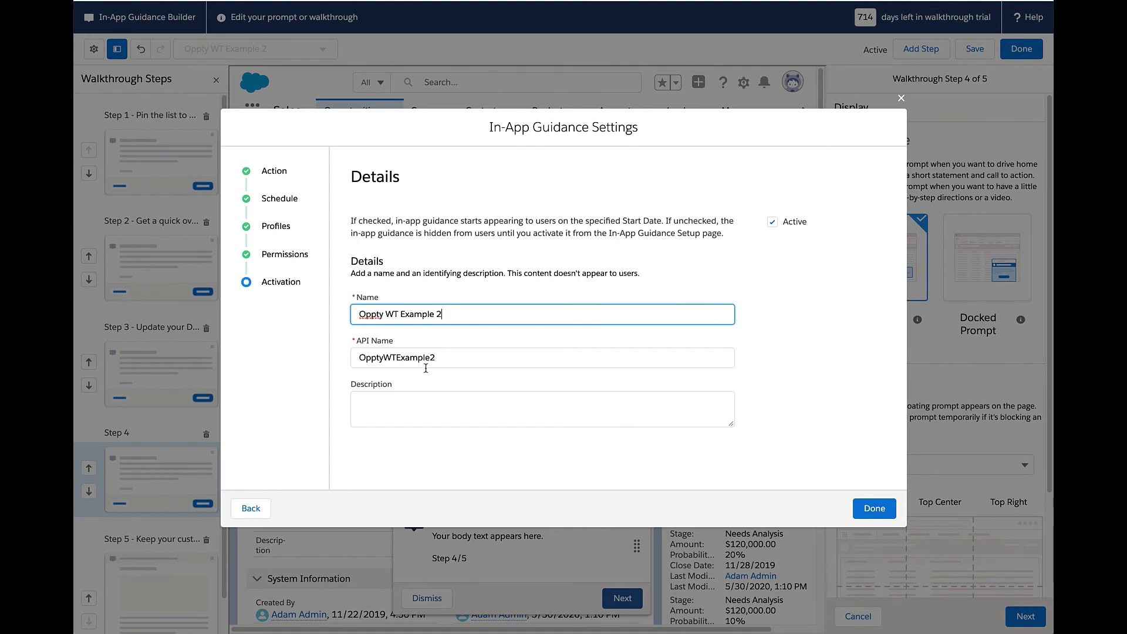
Step: Confirm the Oppty WT Example 2 guidance settings with Done
left_click(877, 513)
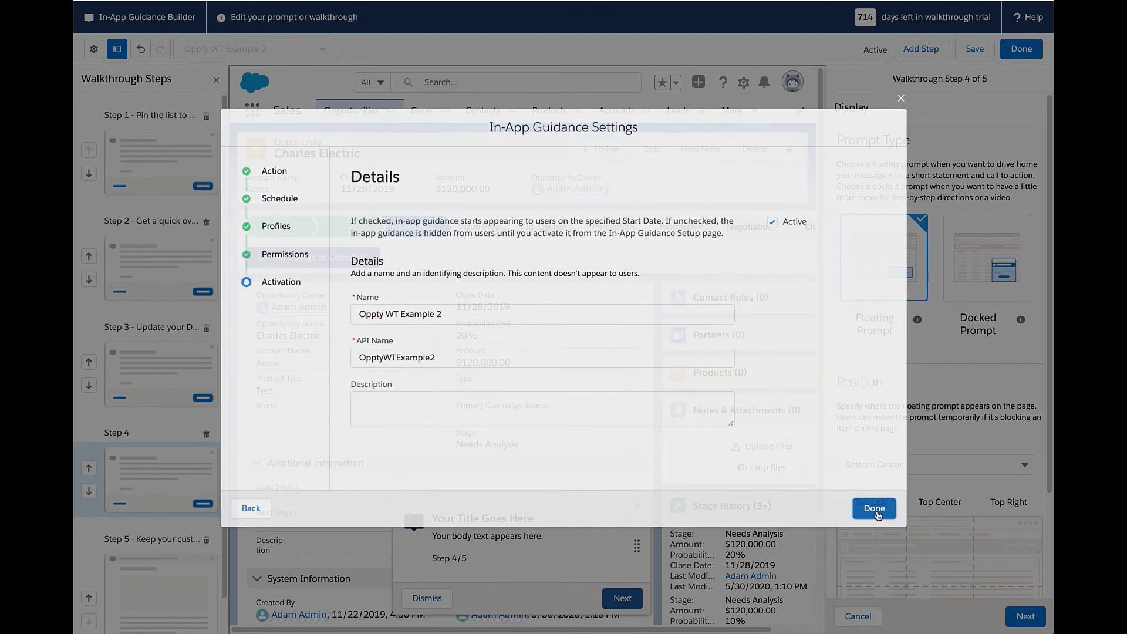